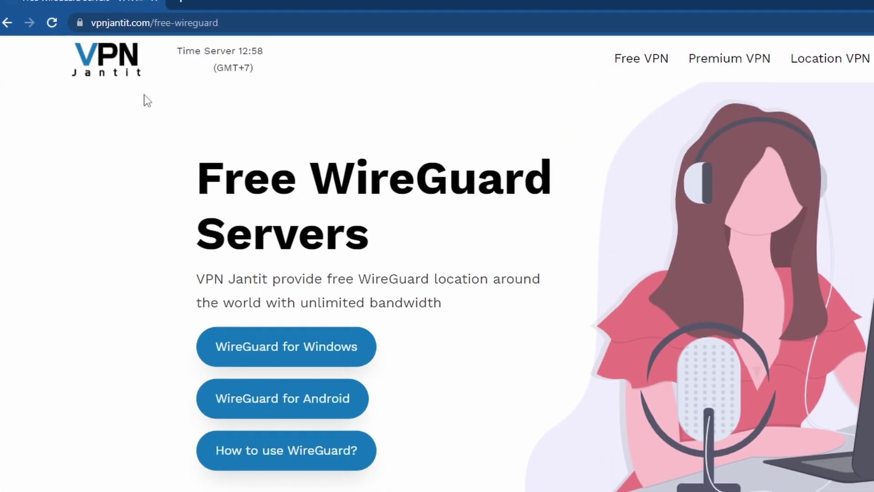
Step: Open the Free VPN dropdown, look through the list of free VPN types, then close it
click(641, 58)
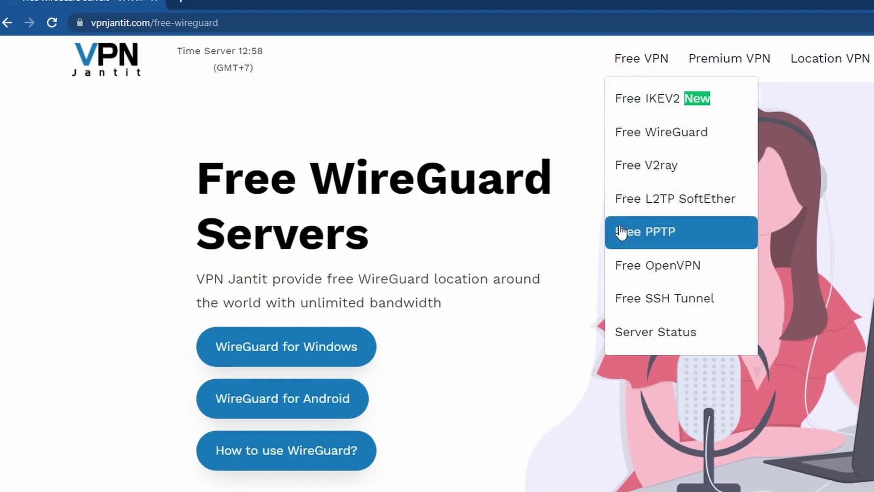
scroll(527, 405, down, 15)
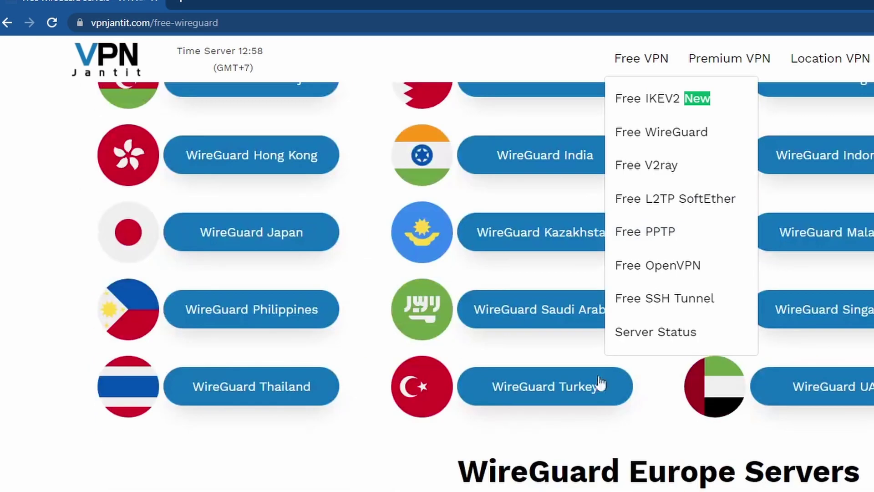
scroll(527, 405, down, 10)
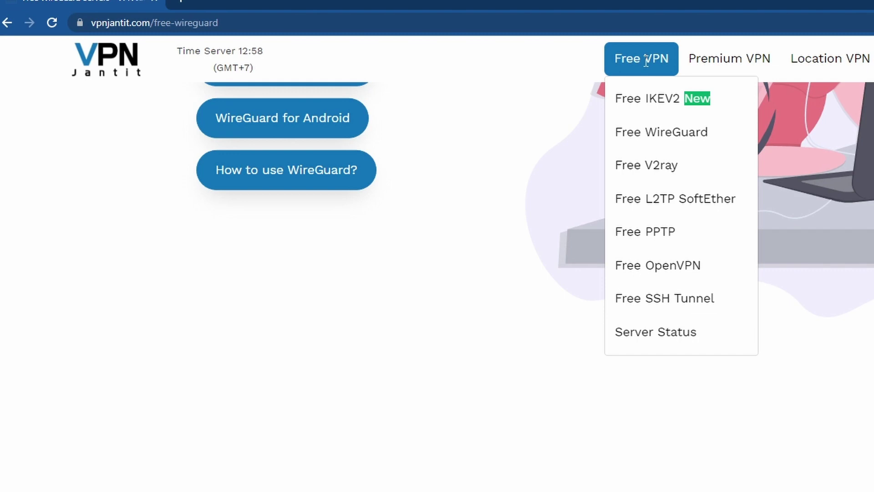
click(426, 341)
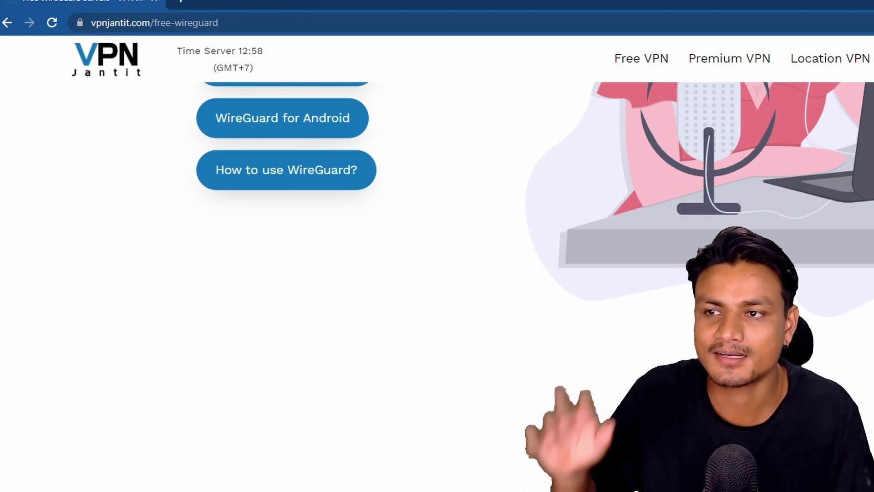
Step: Scroll through the Free WireGuard page, then reopen the Free VPN dropdown list
scroll(569, 313, down, 5)
scroll(569, 313, up, 5)
scroll(513, 321, up, 4)
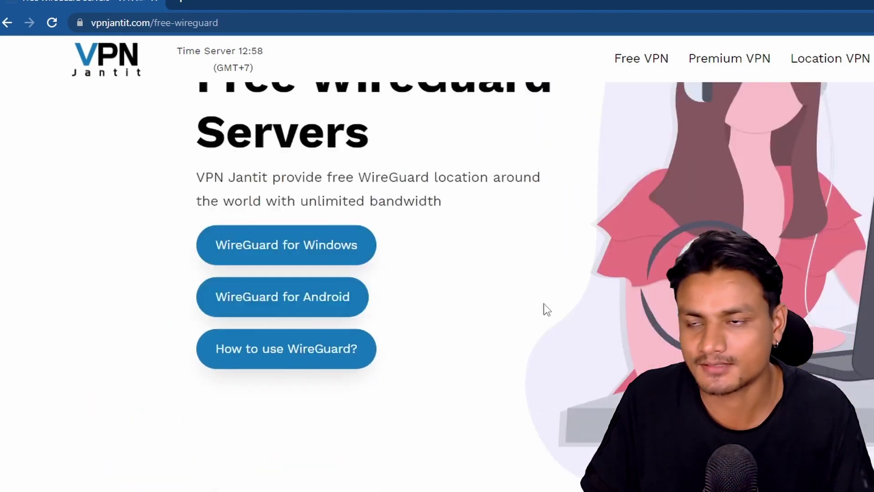
scroll(547, 310, down, 5)
scroll(547, 310, down, 4)
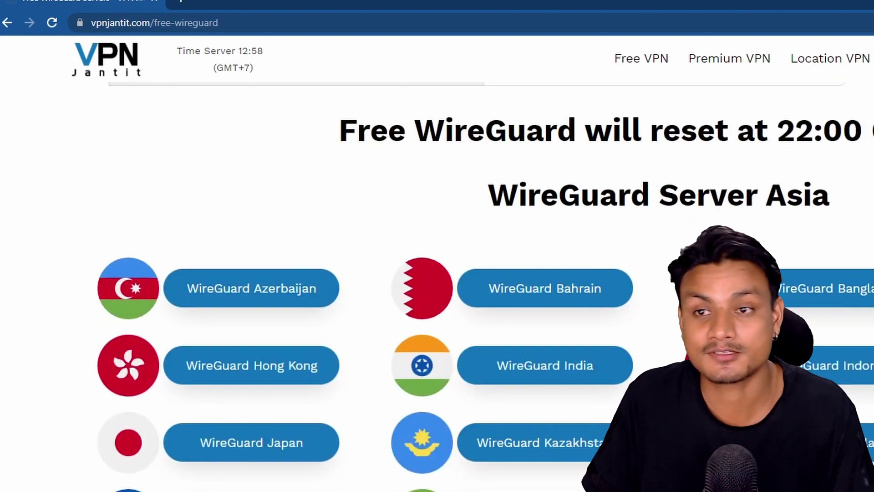
scroll(546, 310, down, 10)
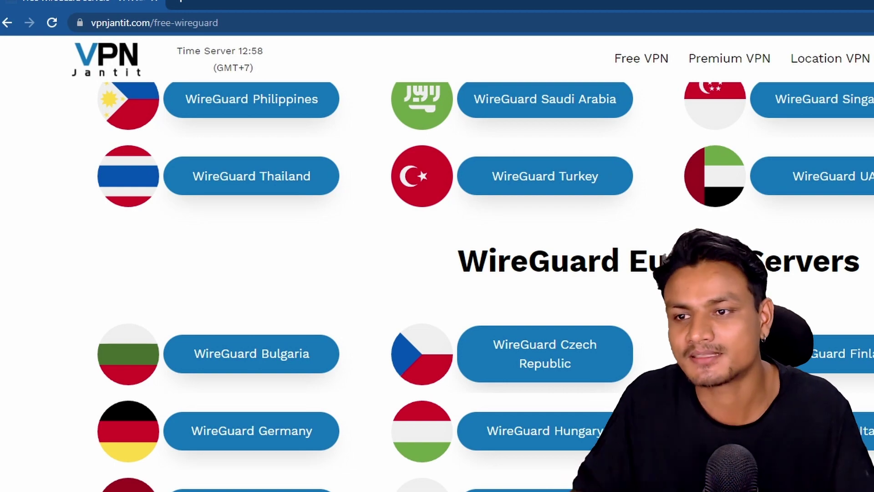
scroll(436, 273, down, 7)
scroll(437, 273, up, 9)
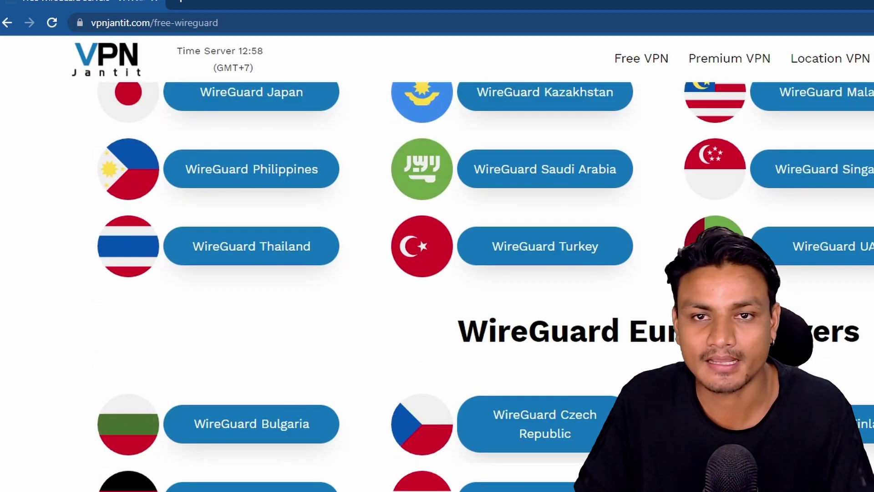
scroll(485, 116, up, 10)
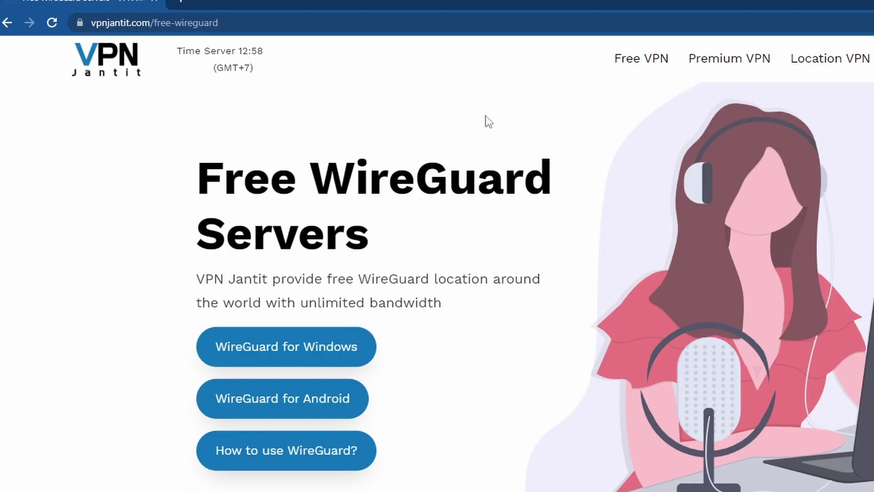
click(639, 69)
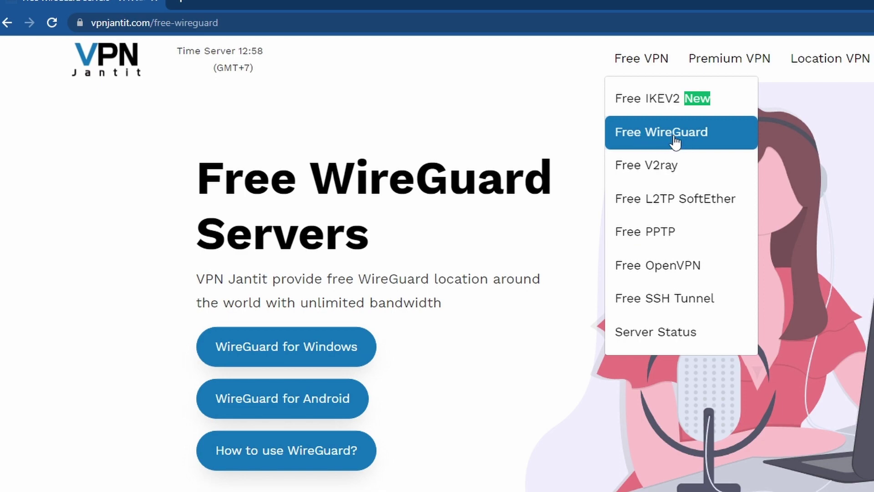
Step: Reload the Free WireGuard servers page and scroll through its regional server lists
click(692, 142)
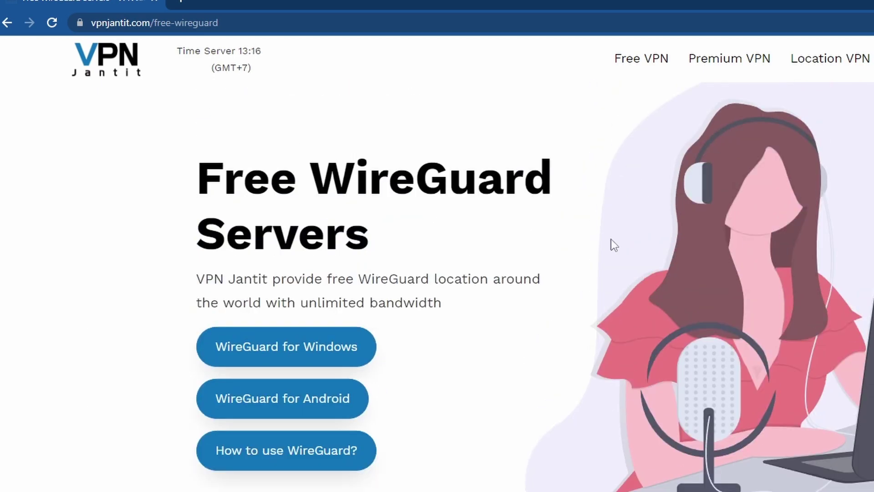
scroll(611, 239, down, 8)
scroll(643, 314, down, 12)
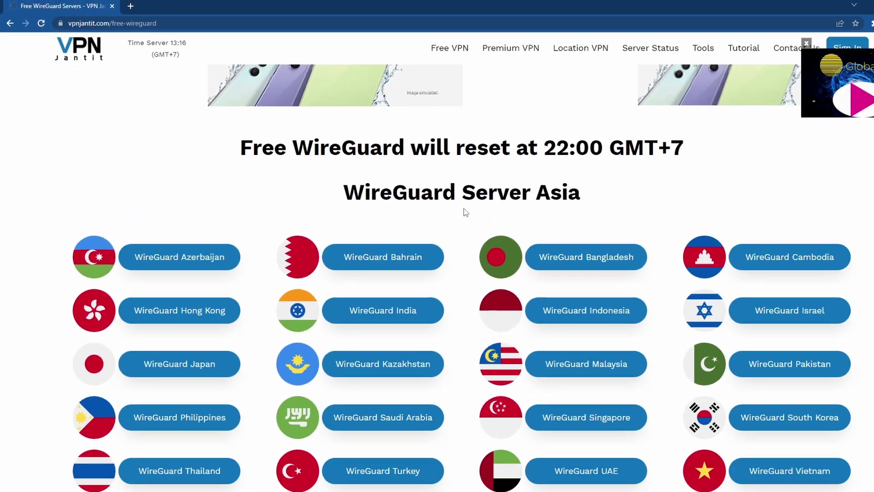
scroll(643, 333, down, 4)
scroll(436, 198, up, 5)
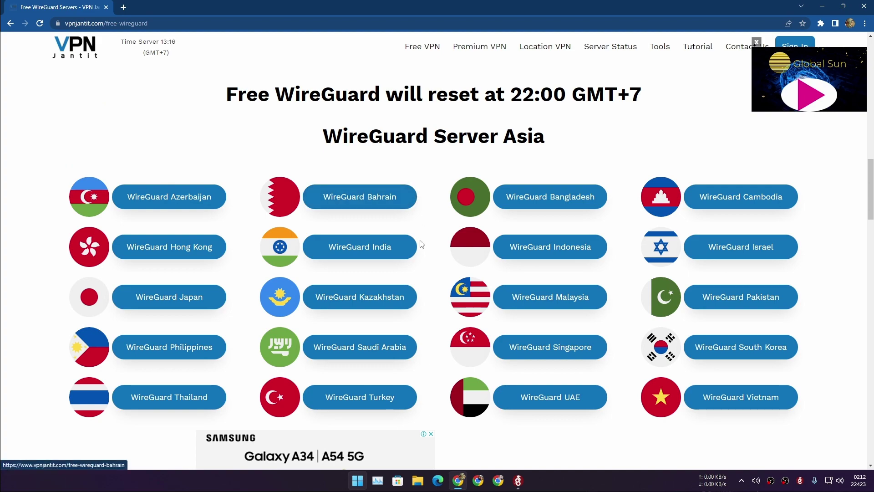
scroll(591, 191, up, 2)
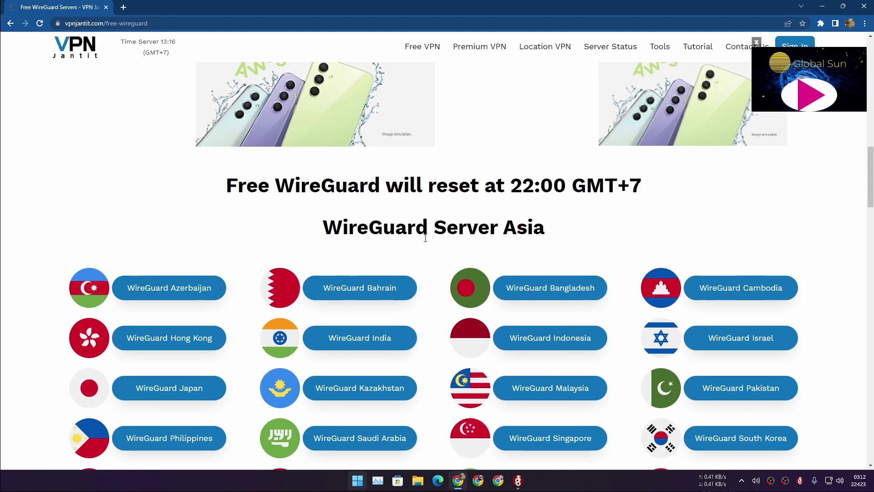
scroll(425, 237, down, 7)
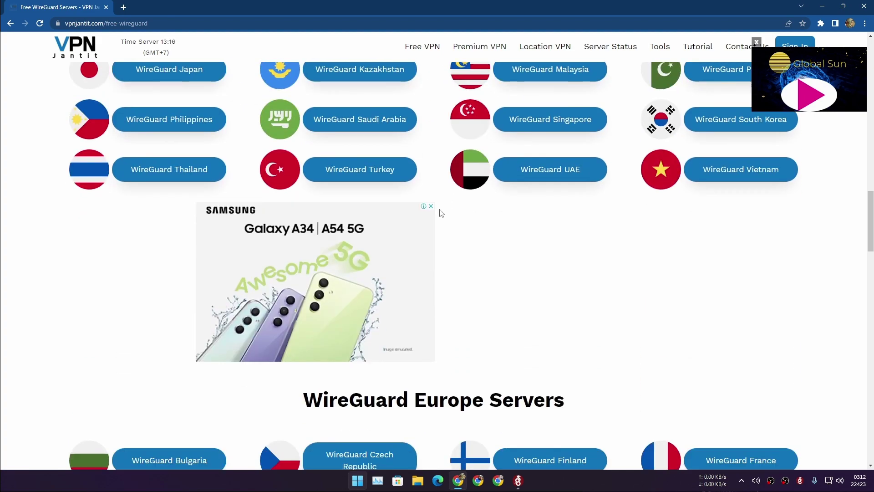
scroll(442, 213, up, 3)
scroll(439, 209, down, 3)
scroll(425, 188, up, 5)
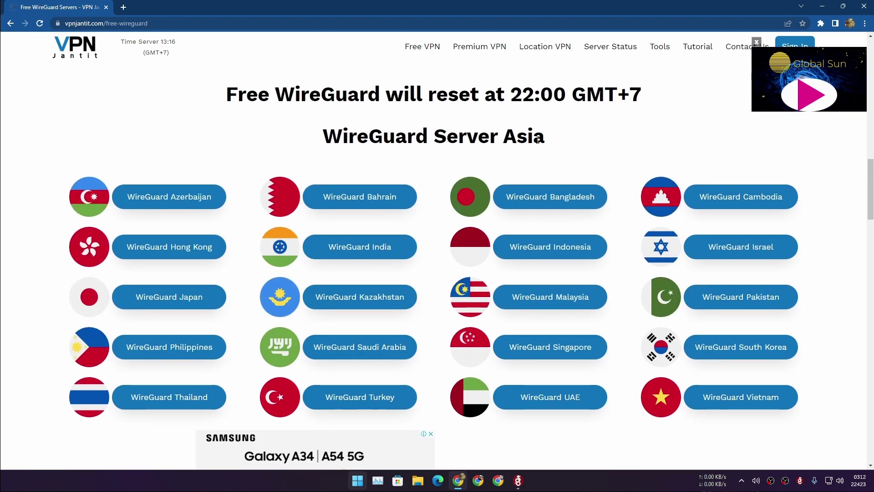
Step: Highlight the Asia and Europe servers headings, then move on to the America servers section
drag(494, 136, 574, 143)
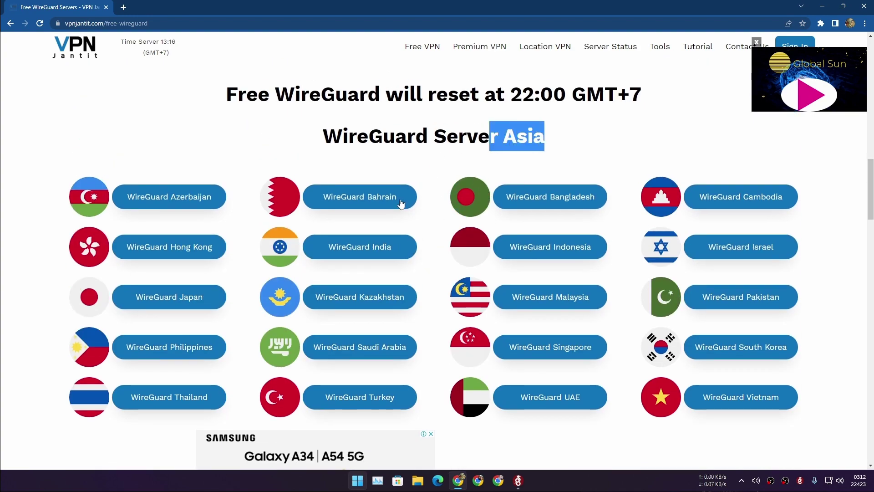
scroll(401, 204, down, 10)
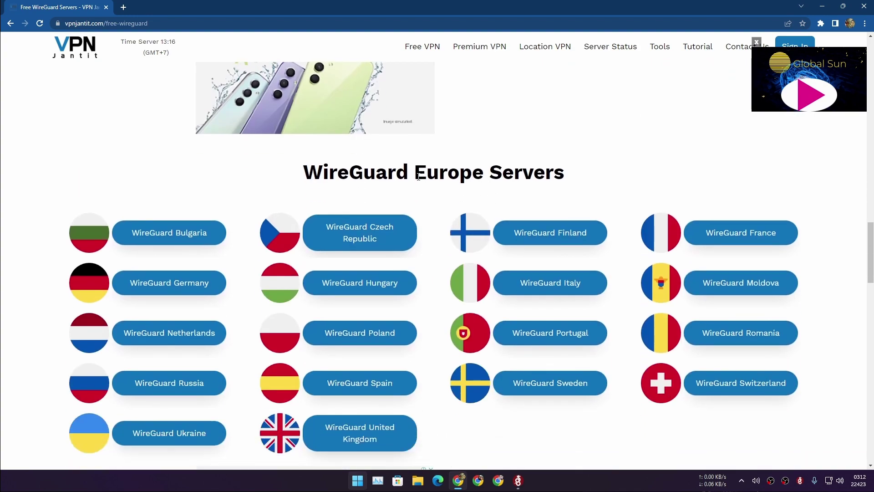
drag(414, 177, 580, 179)
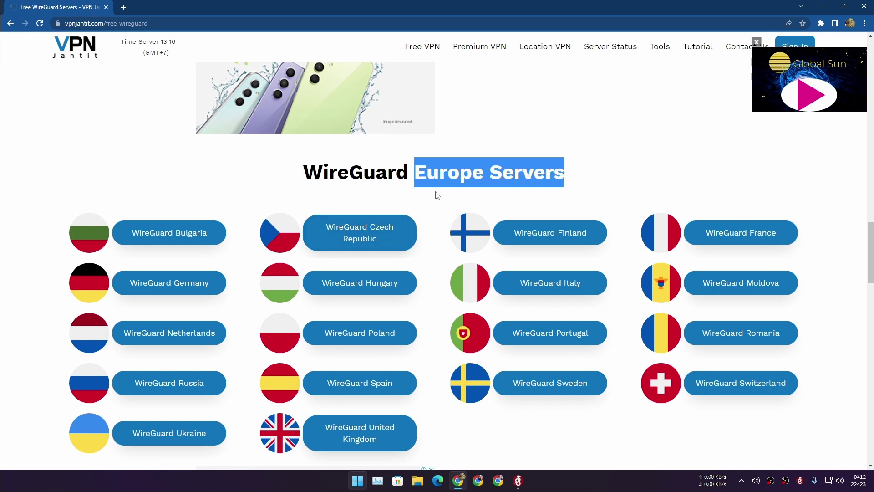
scroll(438, 201, down, 3)
scroll(496, 273, down, 11)
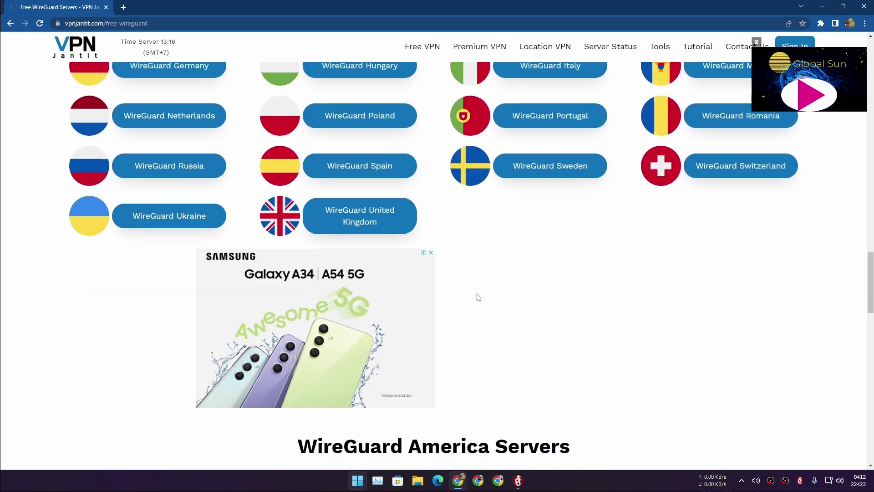
scroll(495, 226, up, 2)
drag(407, 162, 574, 164)
click(405, 173)
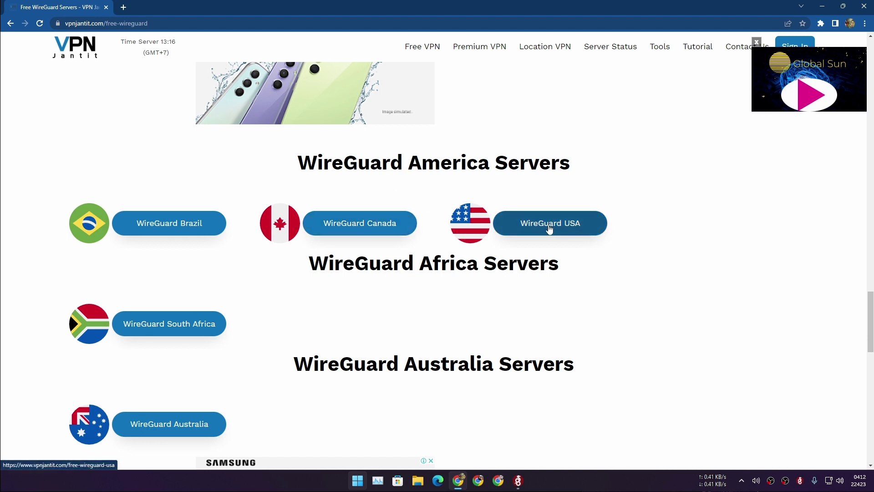
Step: Open the WireGuard USA servers page and start a Free Premium USA1 account form
click(550, 229)
scroll(335, 220, down, 5)
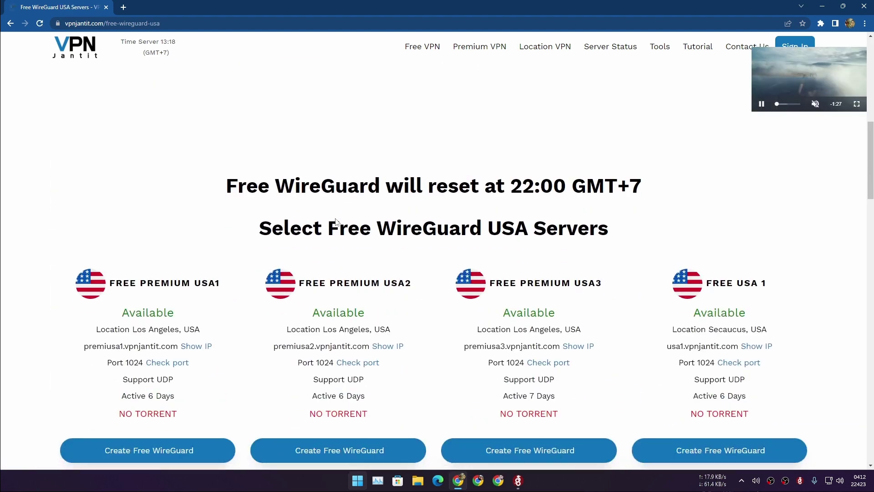
scroll(335, 222, down, 3)
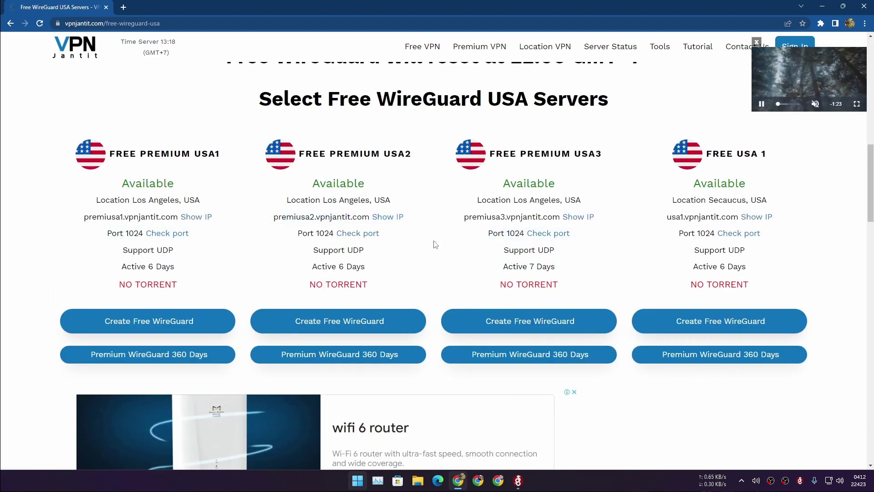
scroll(429, 240, down, 15)
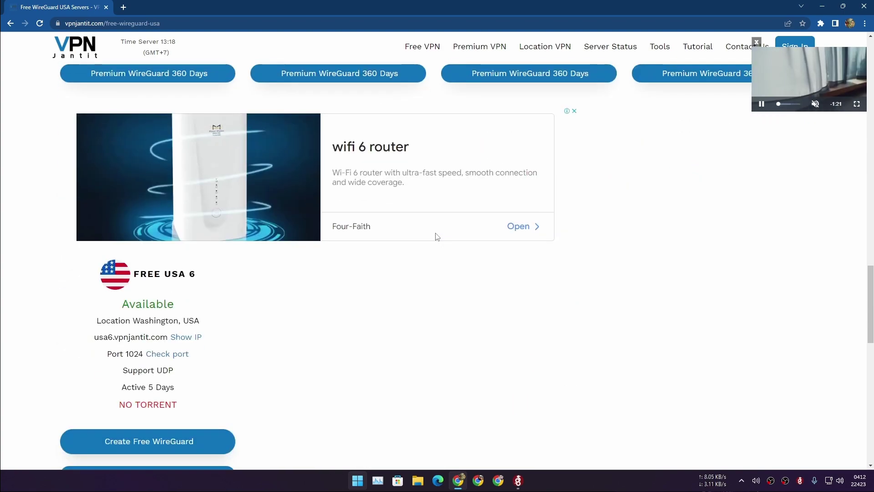
scroll(437, 236, up, 5)
scroll(437, 237, up, 10)
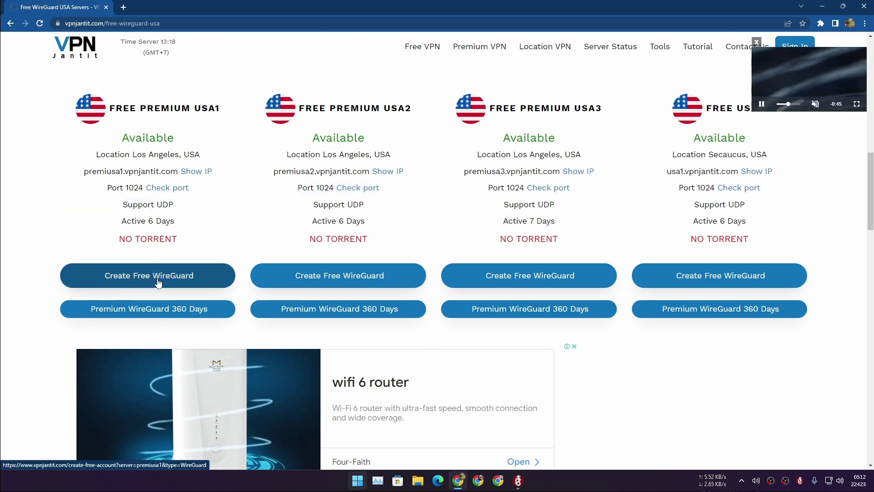
click(173, 280)
scroll(539, 132, down, 10)
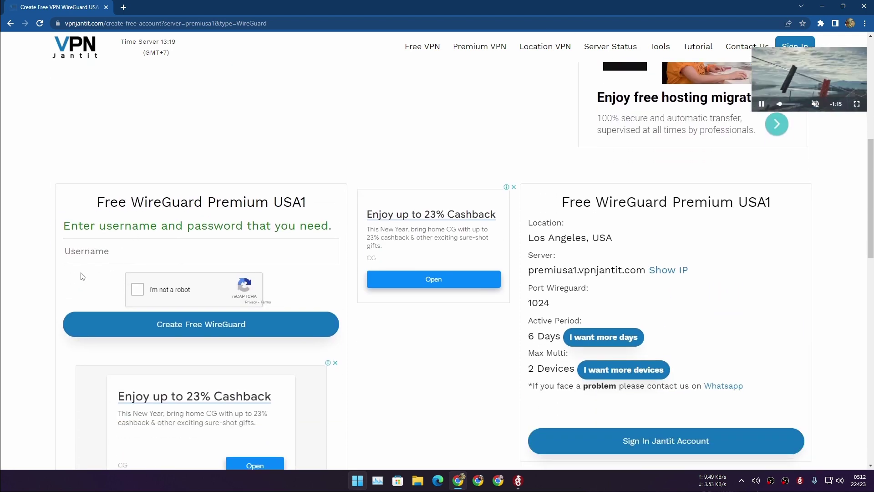
Step: Fill in a saved username, tick I'm not a robot, and submit the USA1 account request
click(102, 263)
click(141, 283)
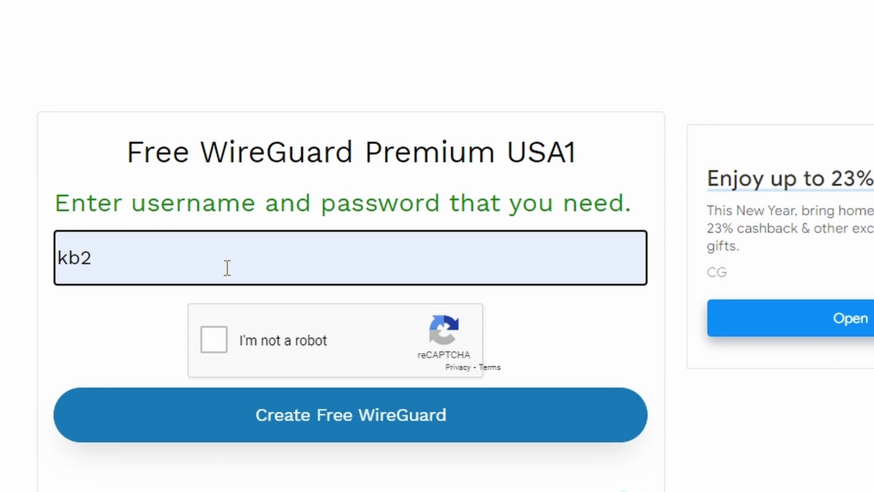
click(212, 344)
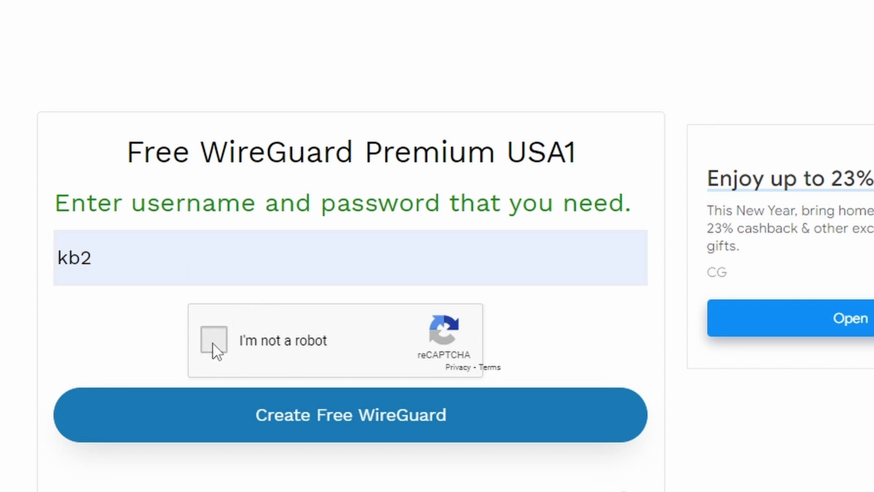
click(324, 428)
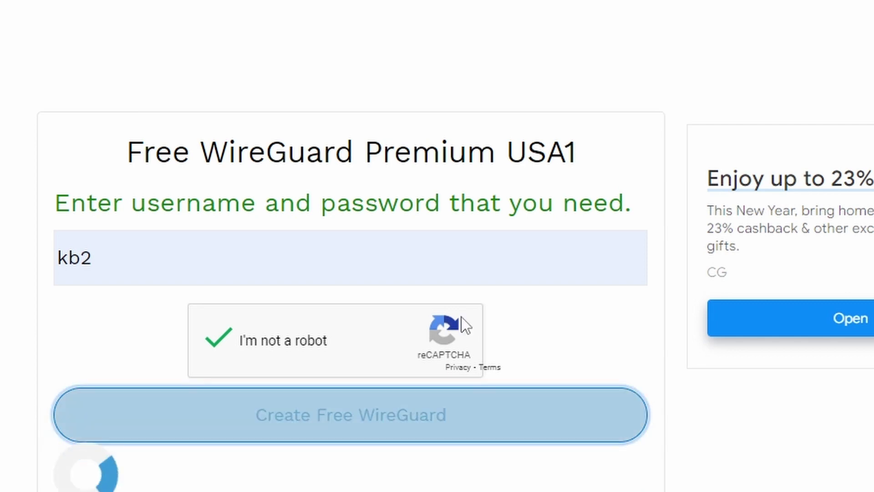
Step: Append 211 to the rejected username, resubmit, and highlight the account-created confirmation
click(175, 263)
text(211)
drag(176, 263, 46, 268)
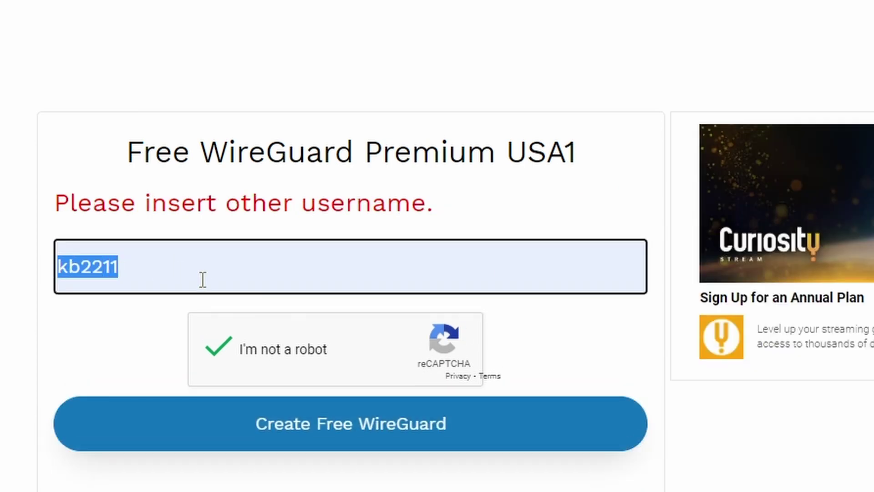
click(268, 424)
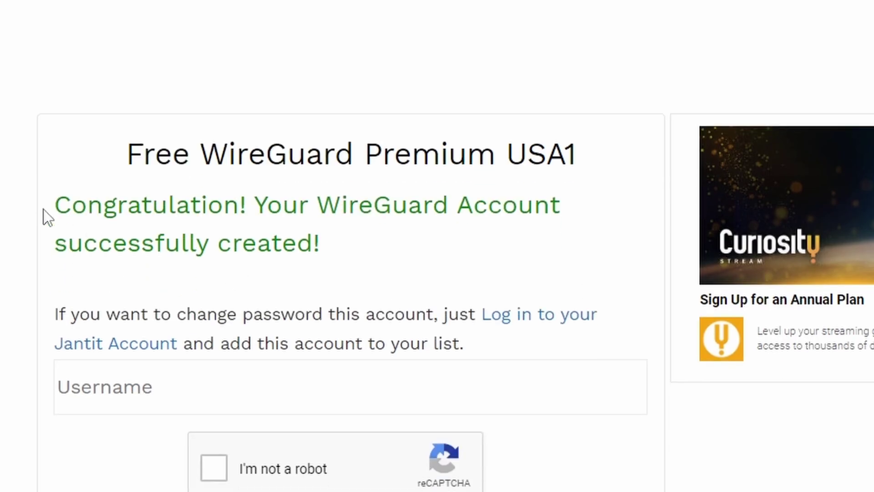
drag(43, 209, 312, 232)
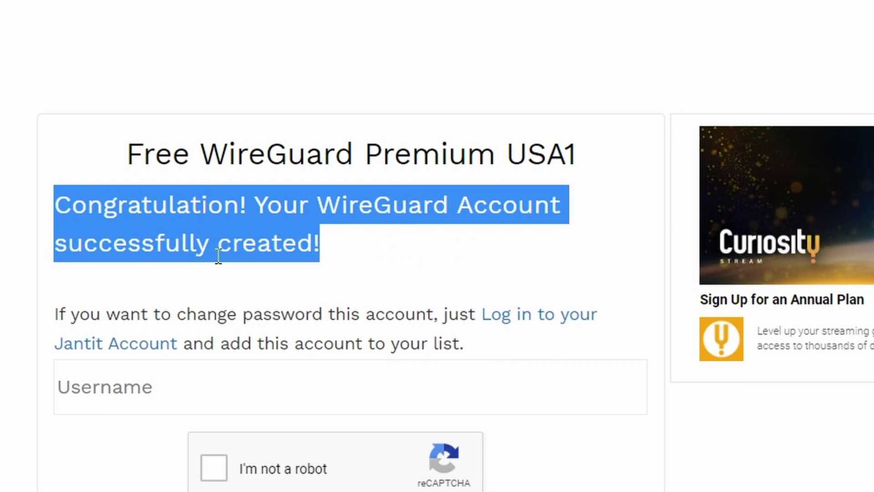
click(365, 253)
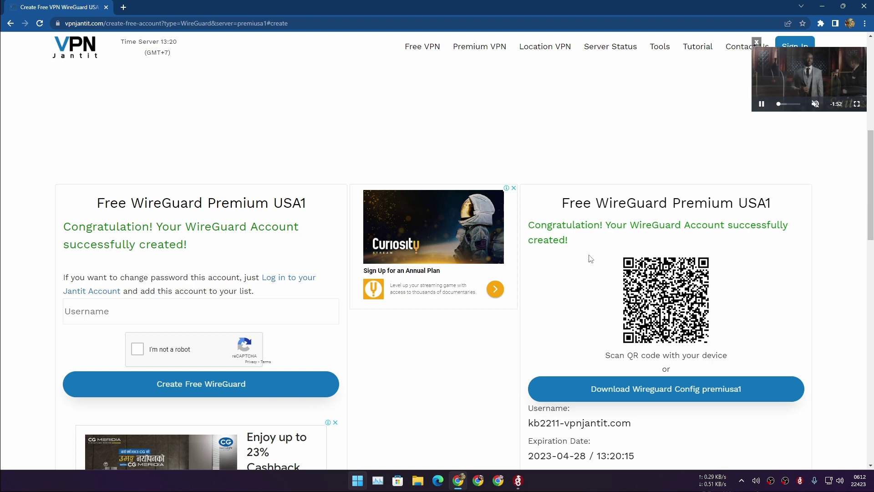
Step: Download the premiusa1 WireGuard config file from below the QR code
scroll(590, 259, down, 2)
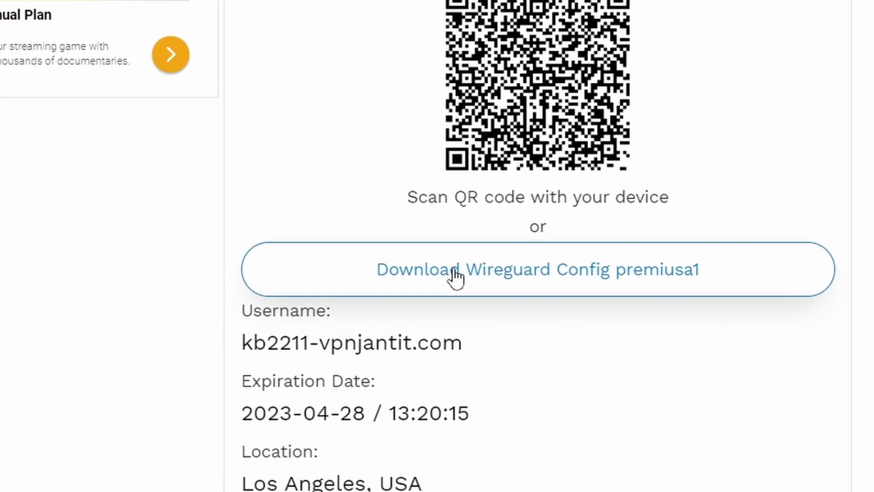
click(555, 288)
click(516, 289)
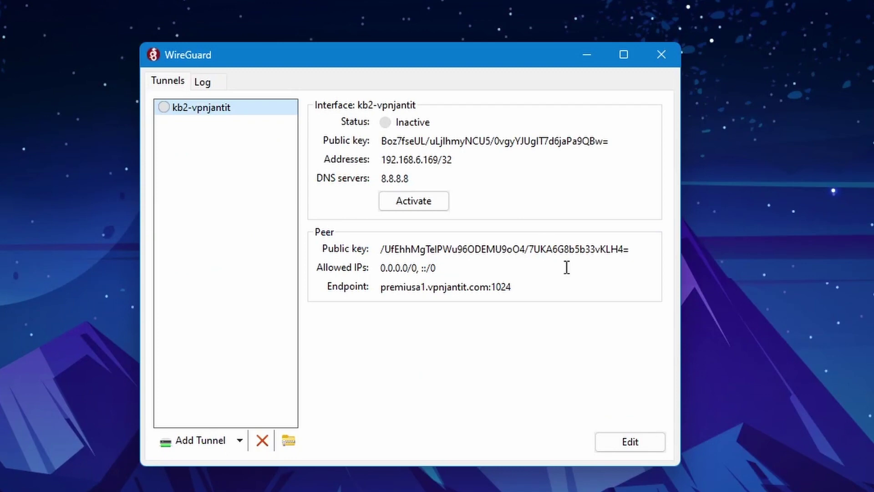
Step: Import the downloaded premiusa1 .conf from Downloads into WireGuard, activate it, and return to Chrome
drag(356, 62, 478, 117)
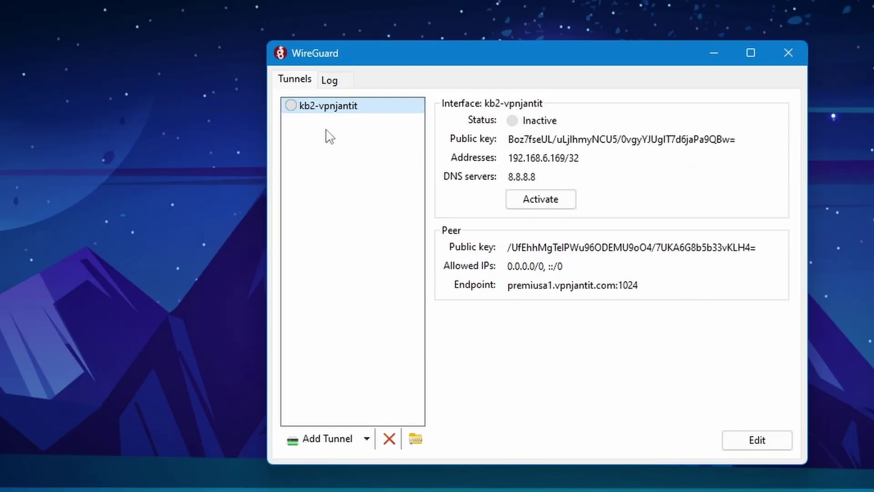
click(314, 439)
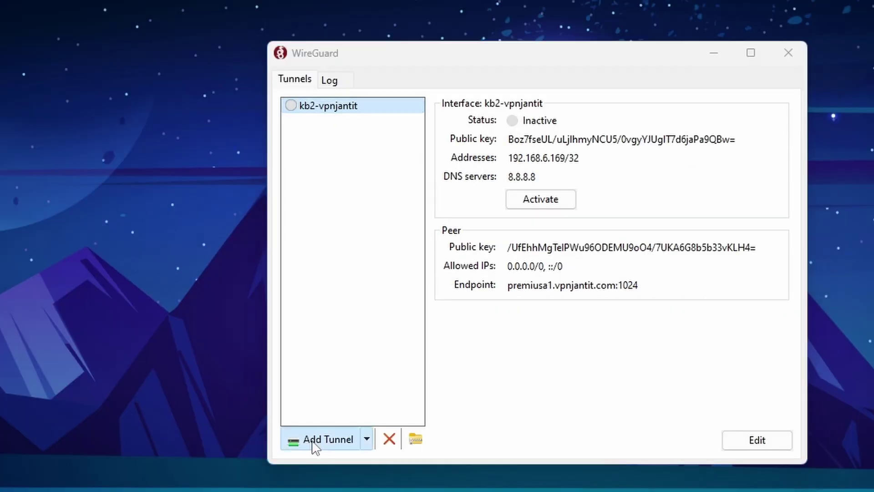
click(339, 255)
click(461, 223)
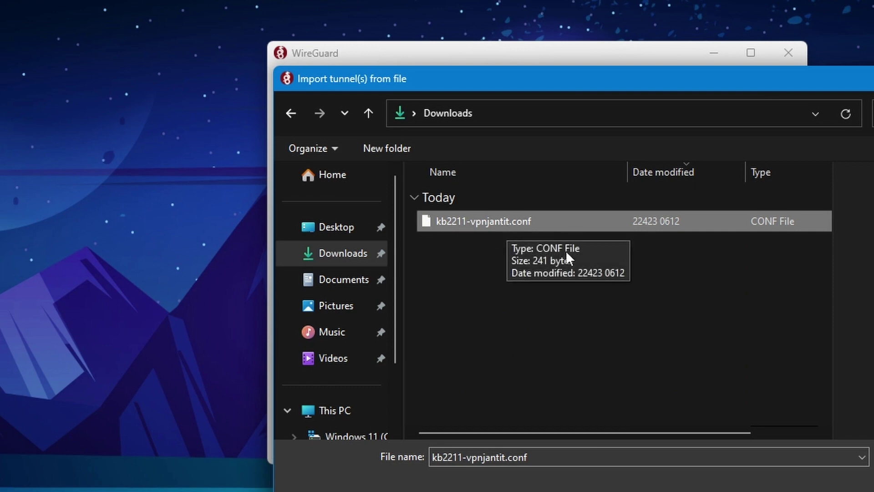
key(Return)
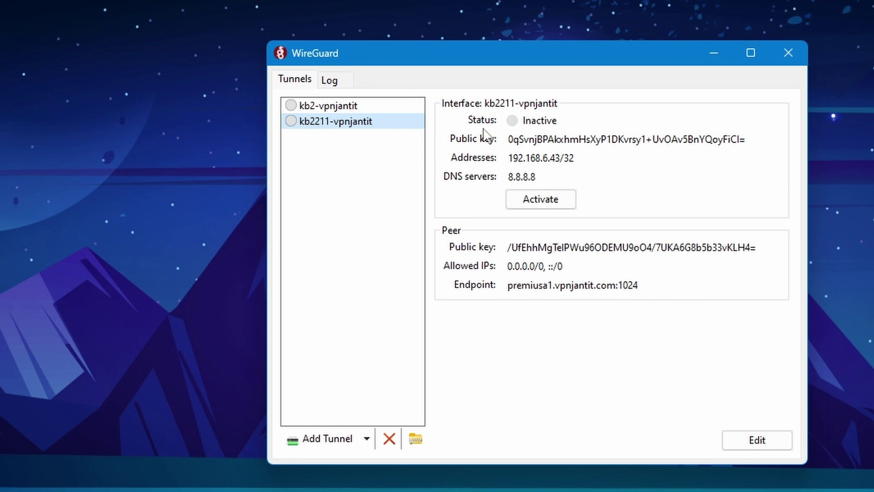
click(549, 201)
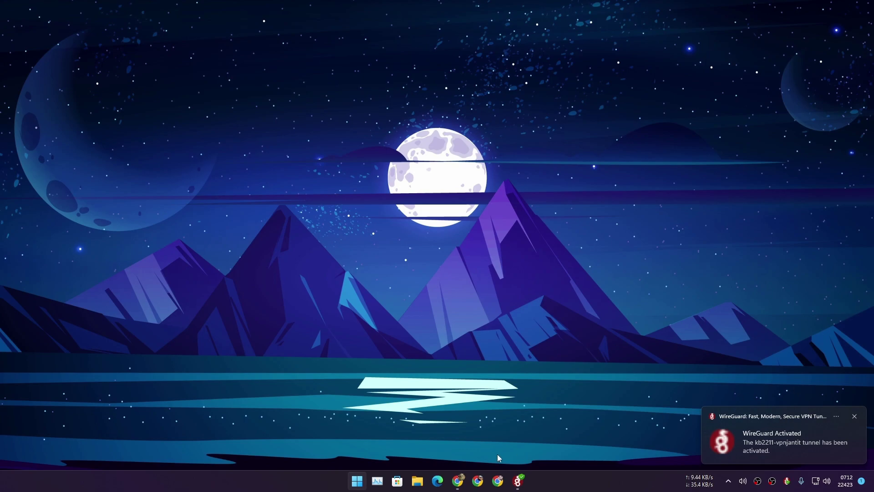
click(457, 480)
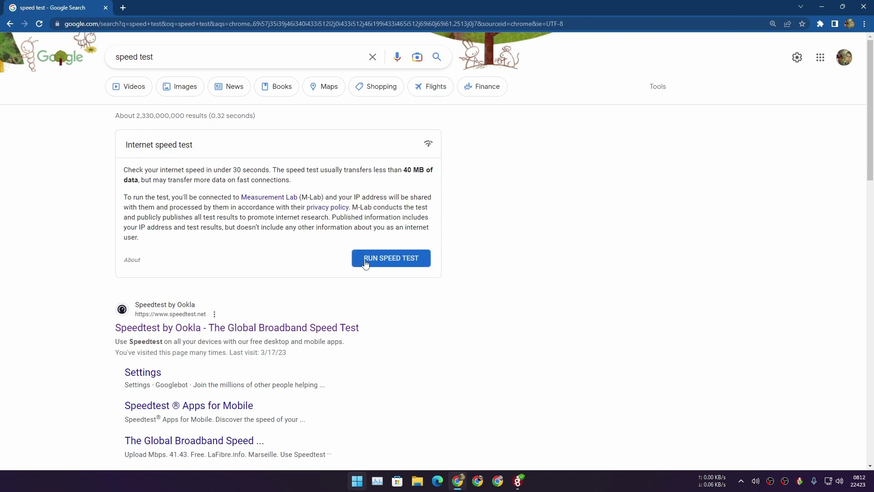
Step: Run Google's speed test over the VPN: 30.2 Mbps down, 6.02 Mbps up, 342 ms latency
click(393, 263)
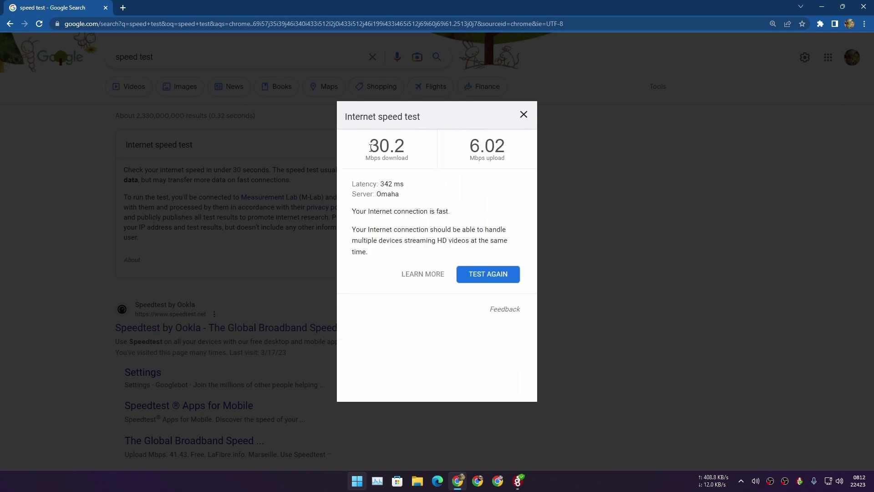
drag(370, 147, 431, 148)
click(410, 169)
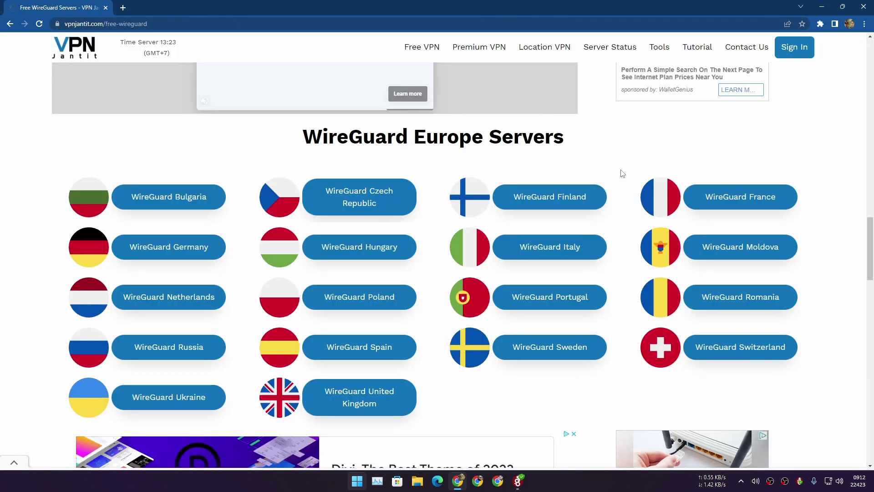
Step: Scroll through the WireGuard server lists by region and back up to the top
scroll(616, 218, down, 3)
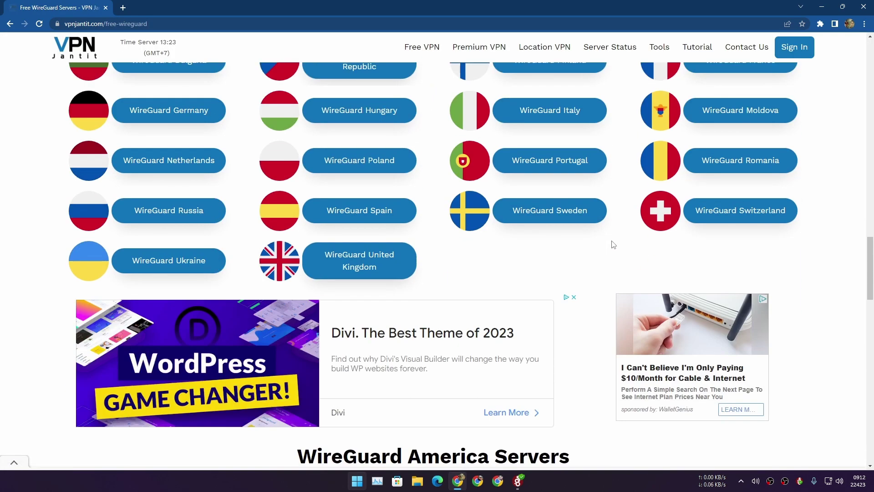
scroll(469, 272, up, 3)
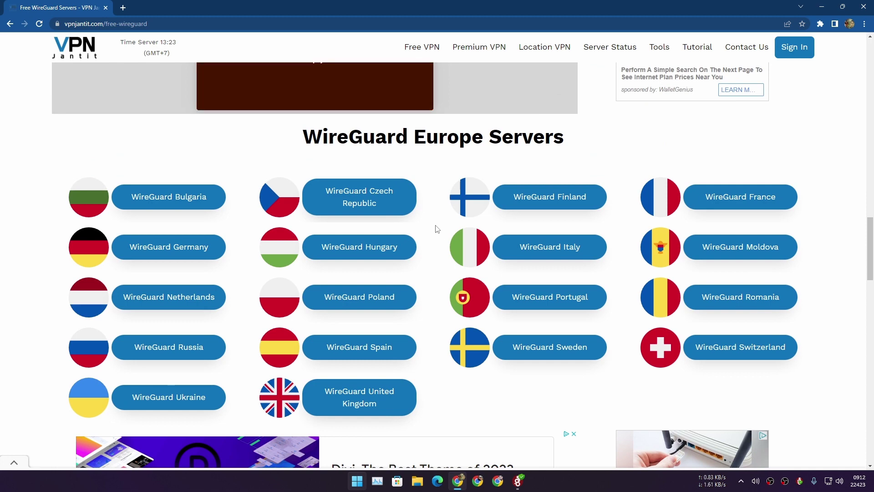
scroll(456, 246, down, 10)
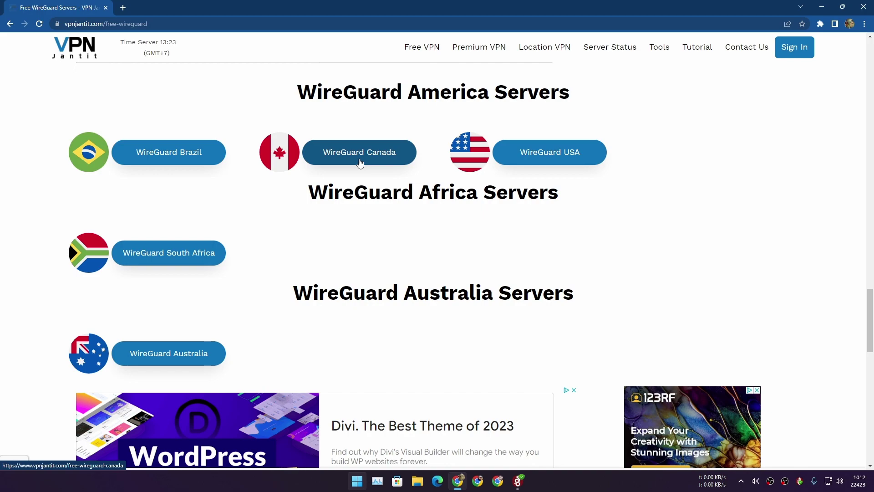
scroll(485, 222, down, 3)
scroll(487, 224, up, 5)
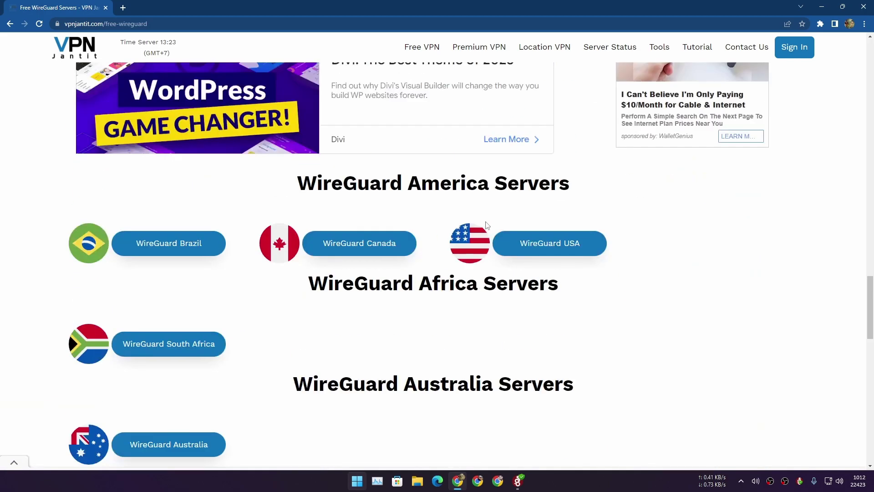
scroll(486, 224, up, 20)
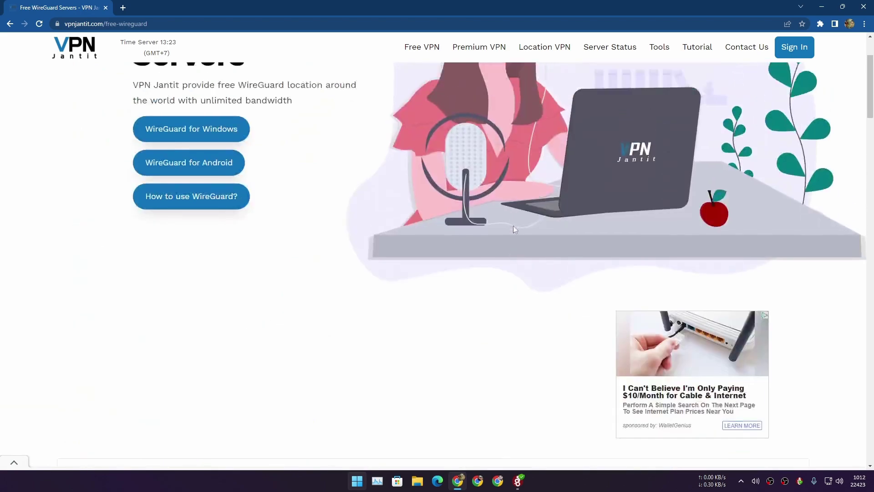
scroll(513, 225, up, 2)
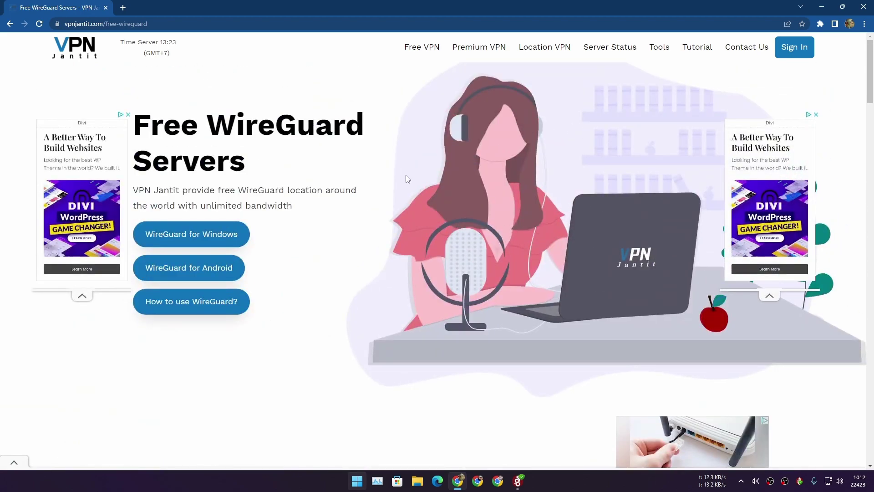